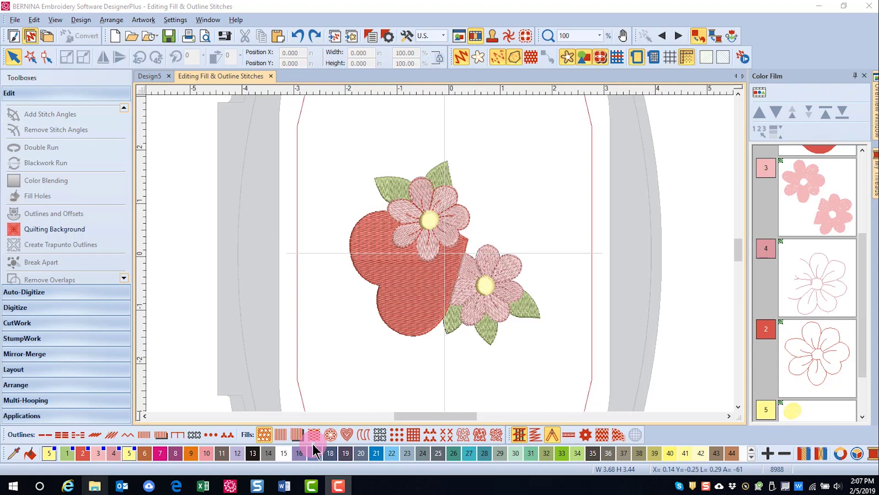
Select the red heart shape on the canvas and look over its Color Film entries
click(406, 384)
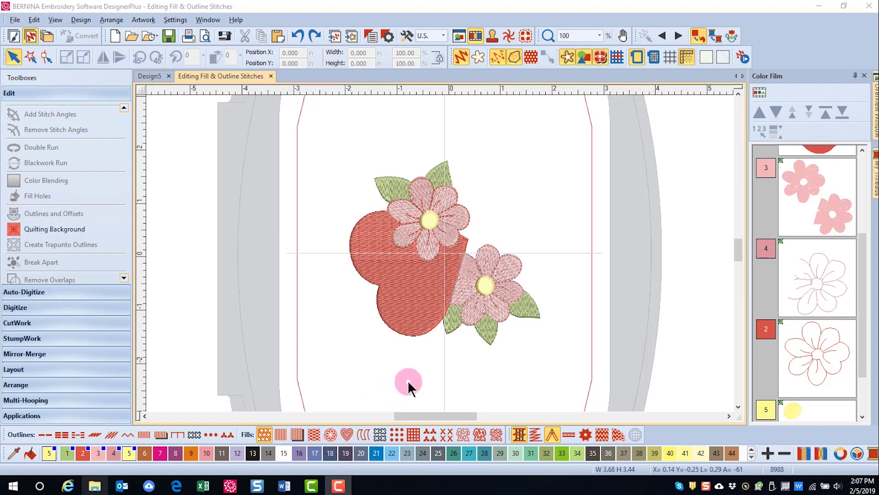
click(412, 312)
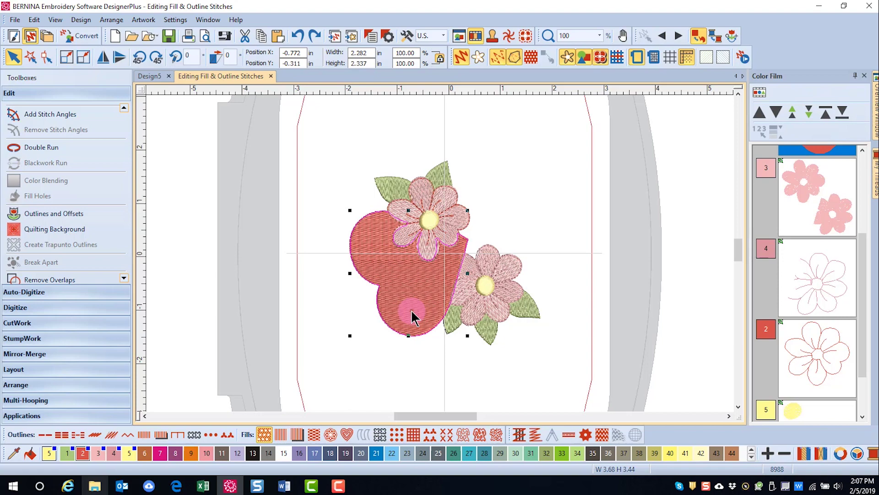
click(791, 173)
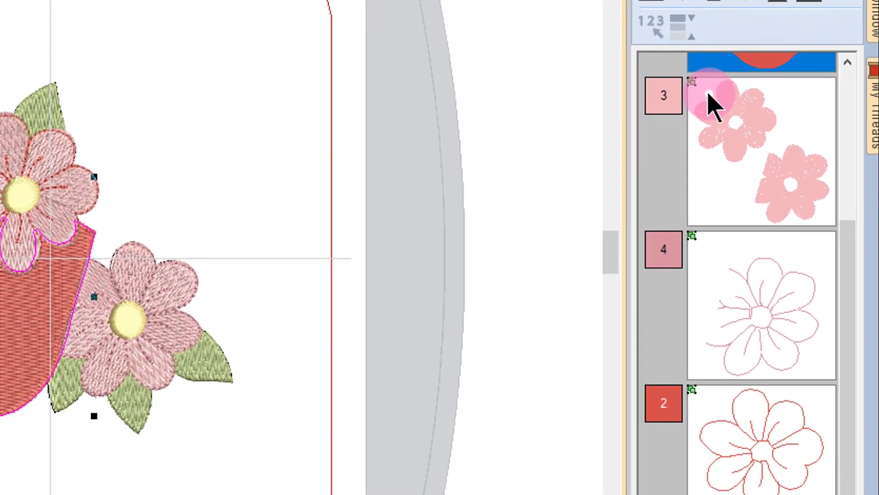
click(791, 174)
click(715, 248)
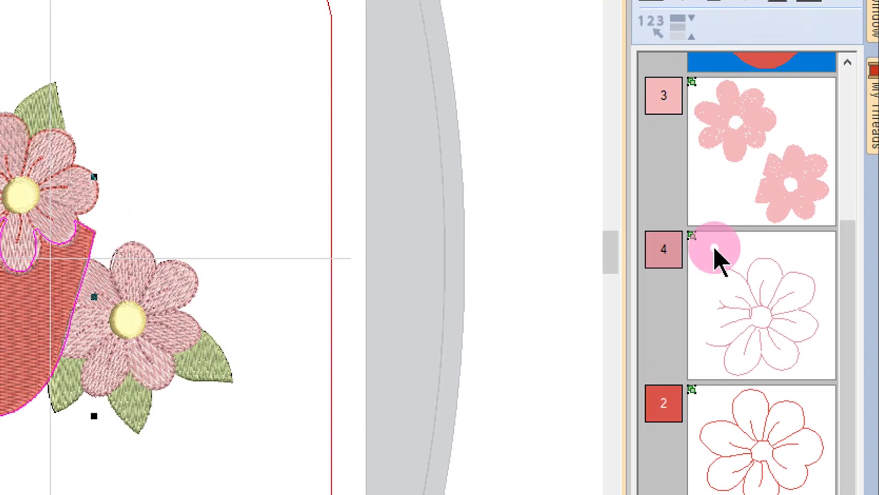
click(329, 139)
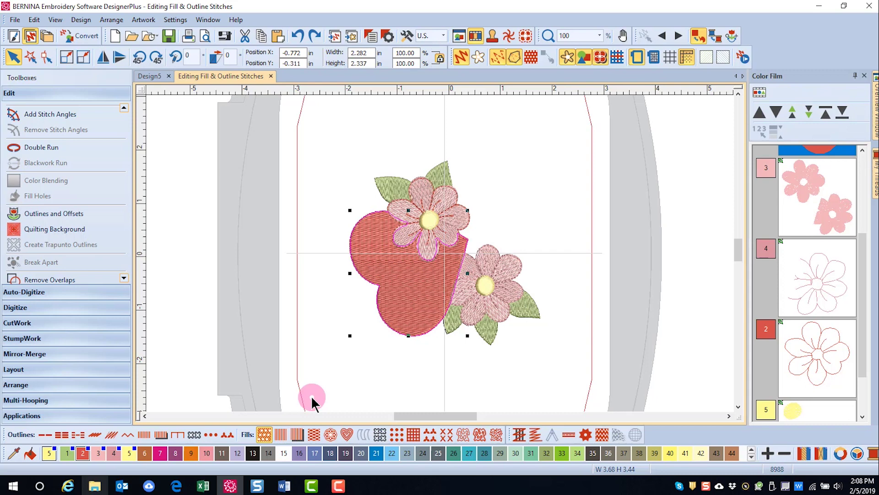
Try Satin and Raised Satin fills on the heart, settling on Fancy Fill
click(280, 434)
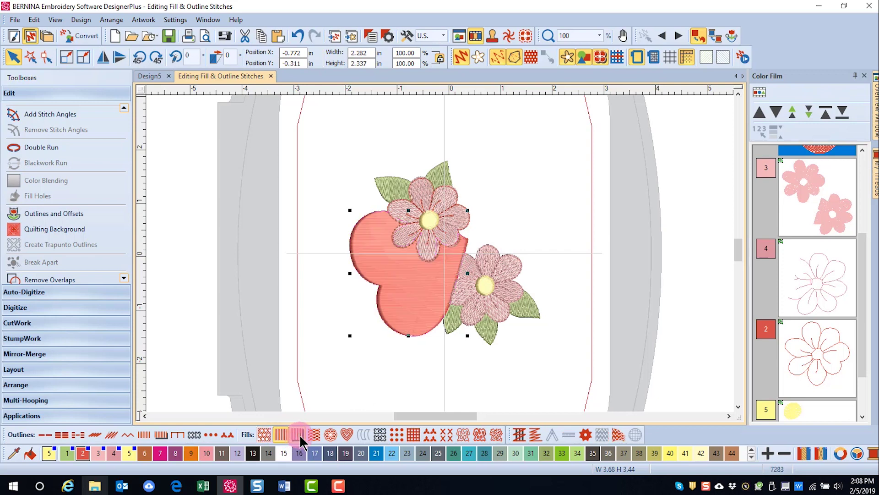
click(296, 432)
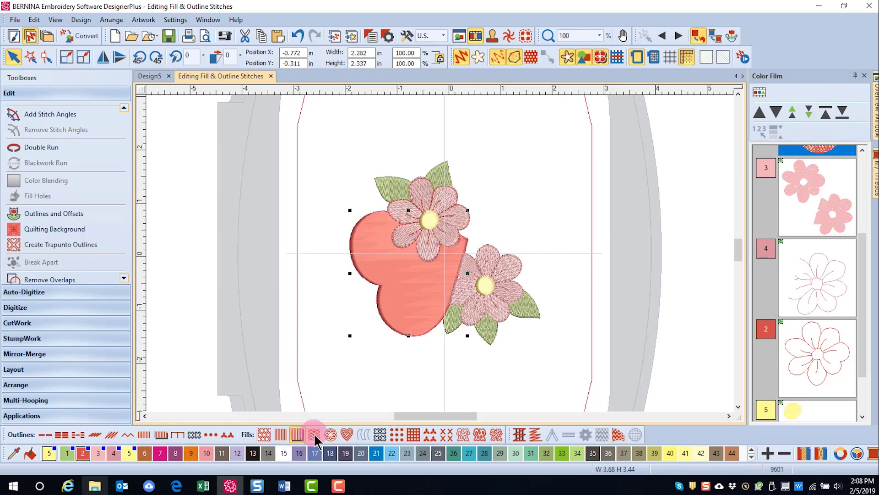
click(315, 435)
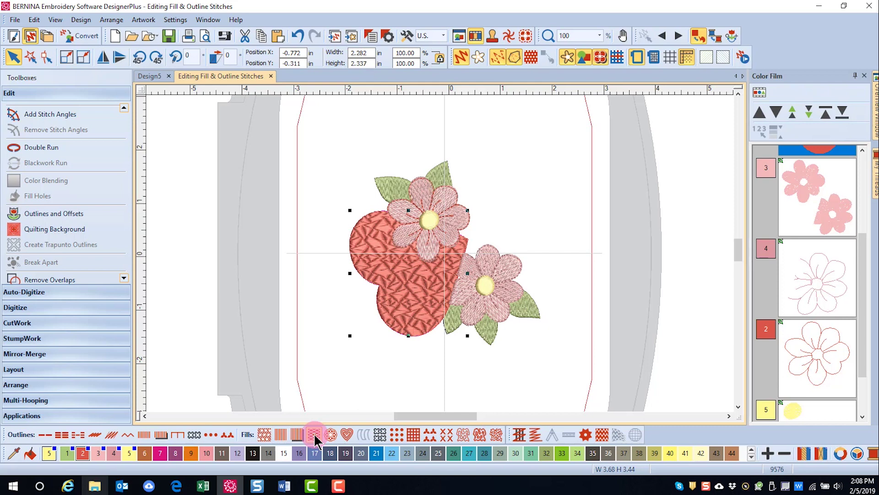
Open the heart's Object Properties to view its Fancy fill, pattern 142 Rustic Ice
click(372, 39)
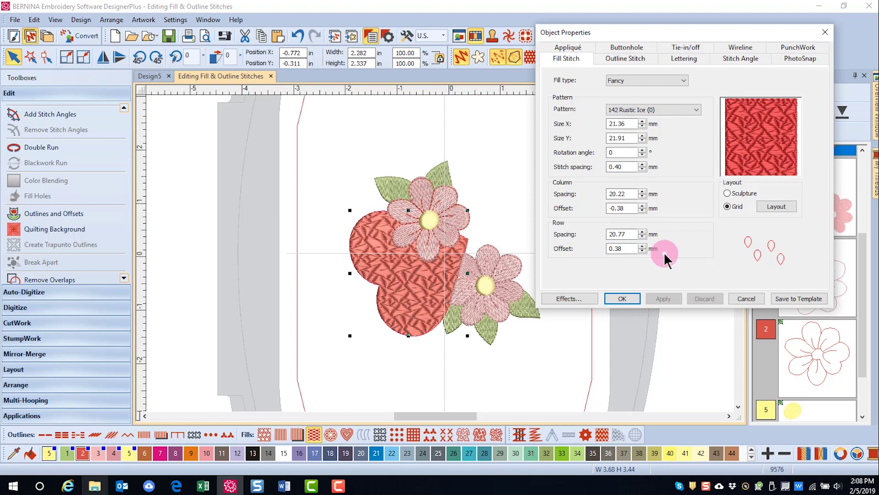
Cycle the heart through Ripple, Candlewicking, Pattern, Cross Stitch and Stipple fills, ending on Step Fill
click(623, 298)
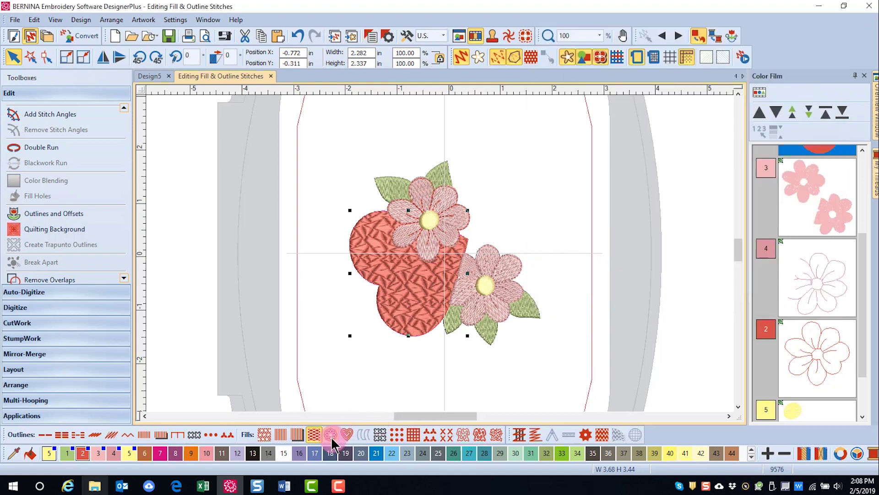
click(331, 434)
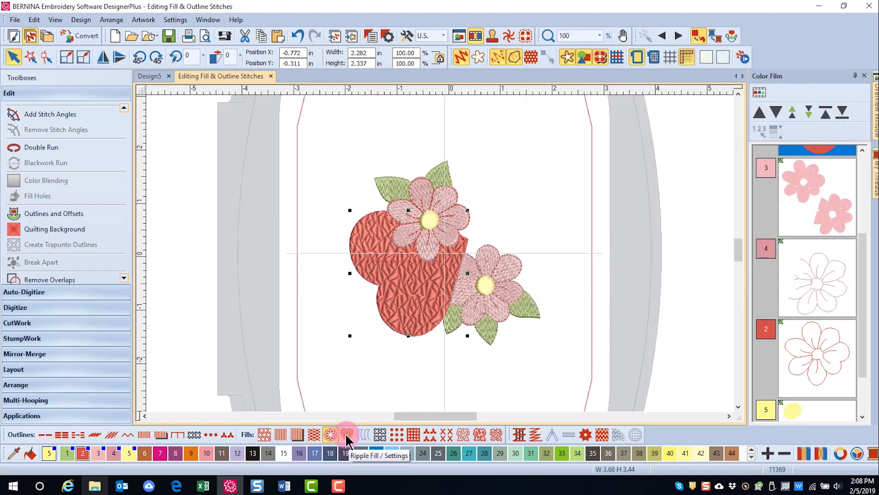
click(346, 434)
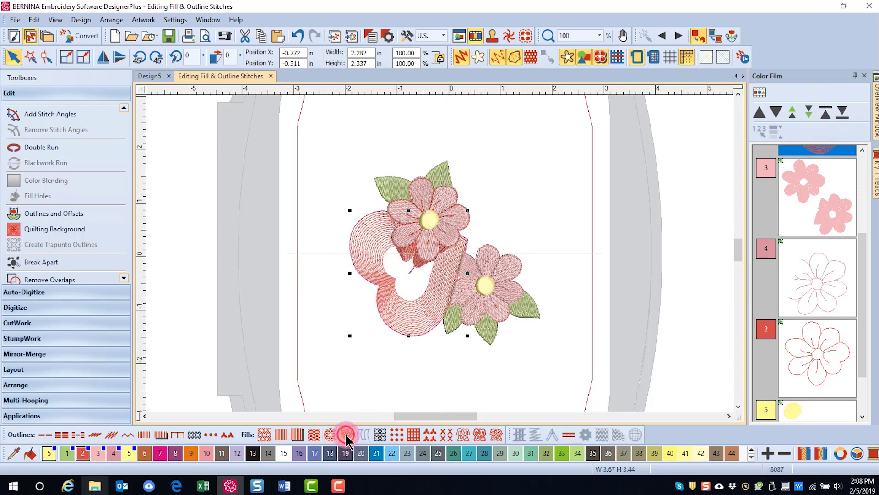
click(380, 434)
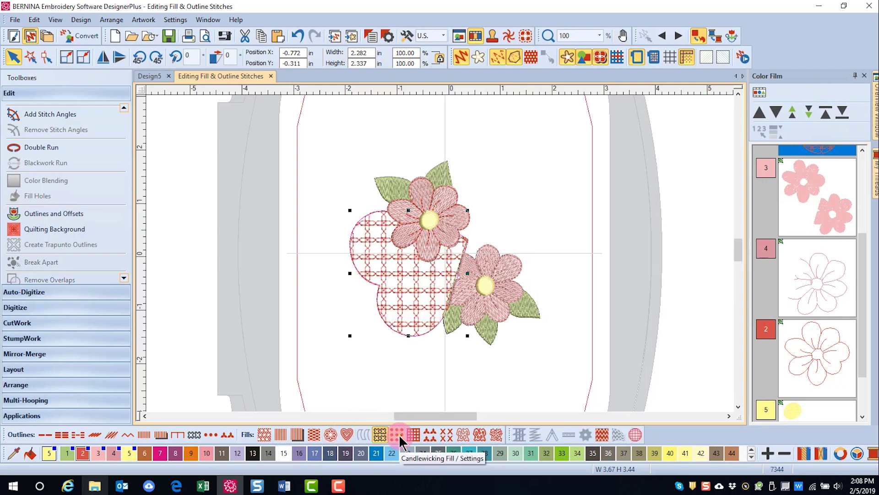
click(397, 435)
click(414, 435)
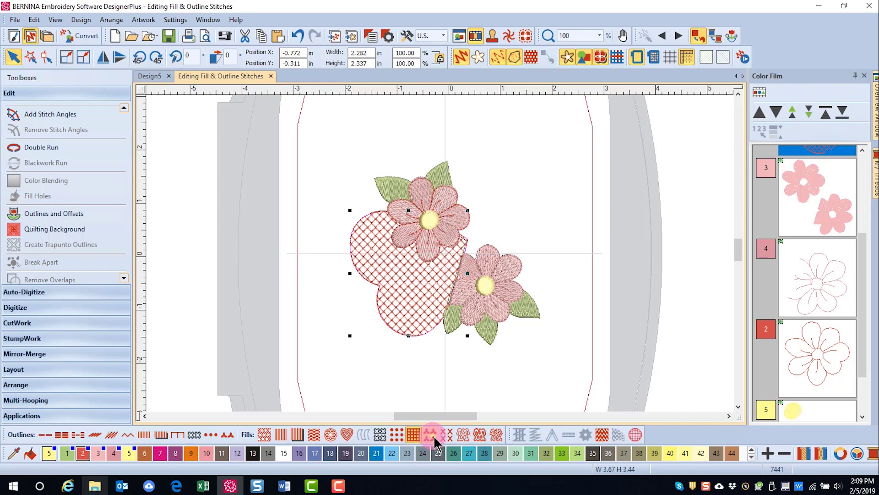
click(431, 435)
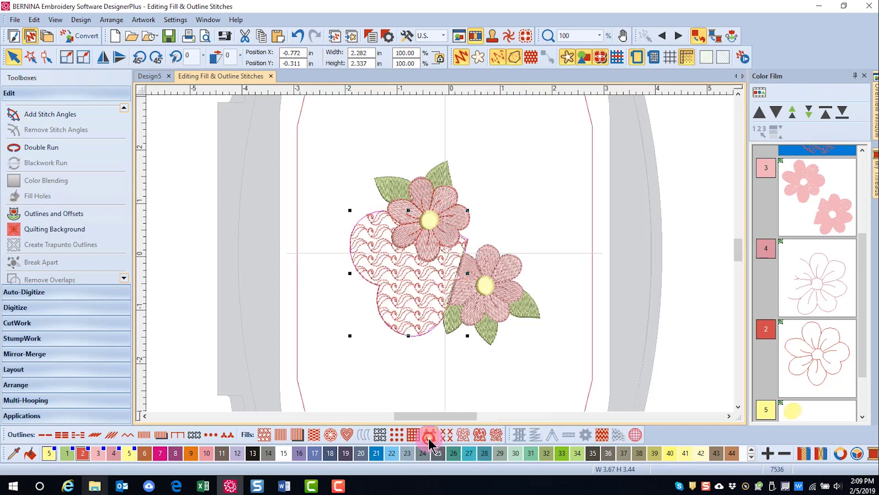
click(447, 435)
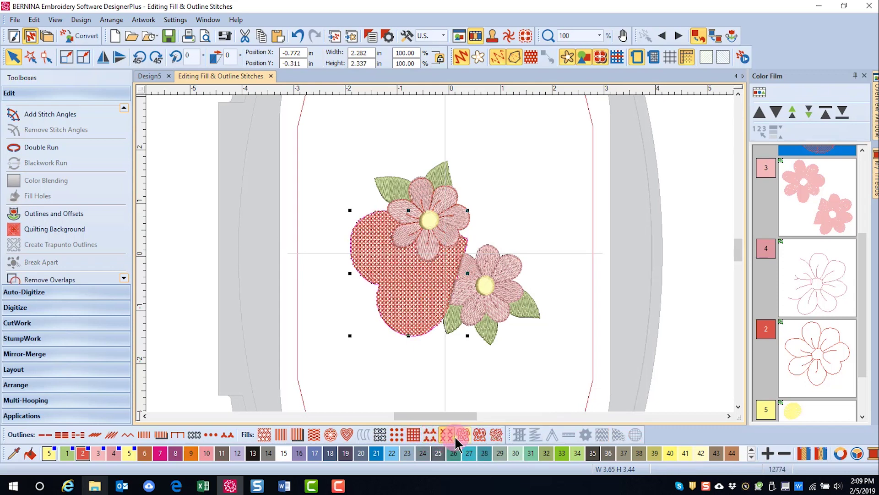
click(463, 436)
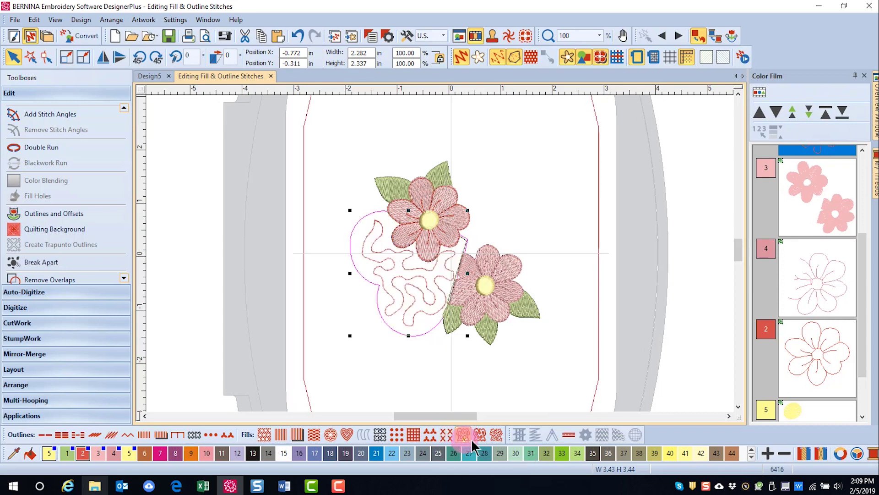
click(480, 437)
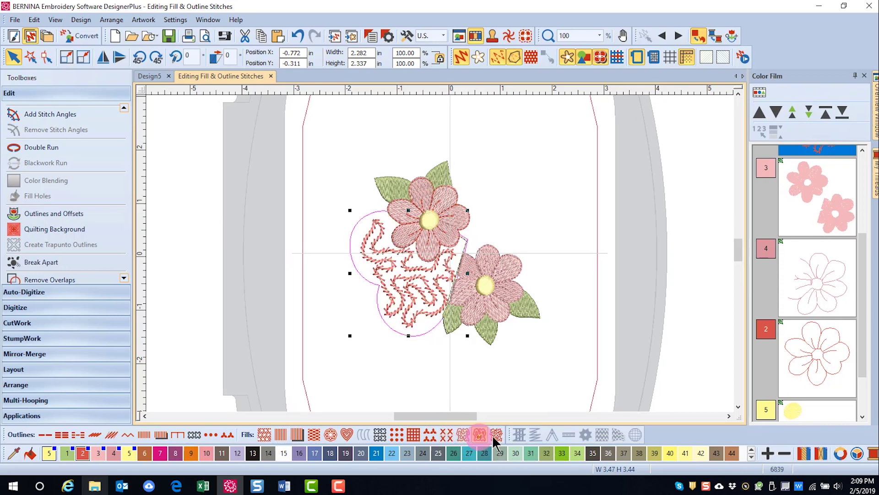
click(497, 439)
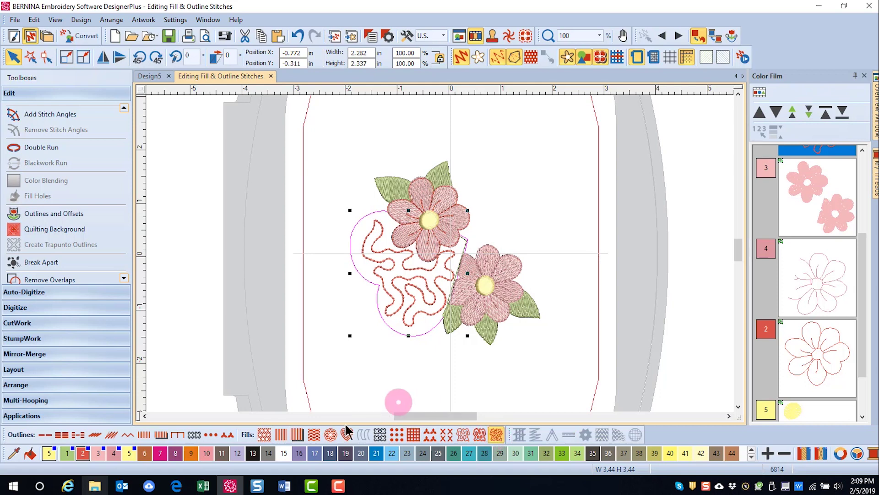
click(265, 435)
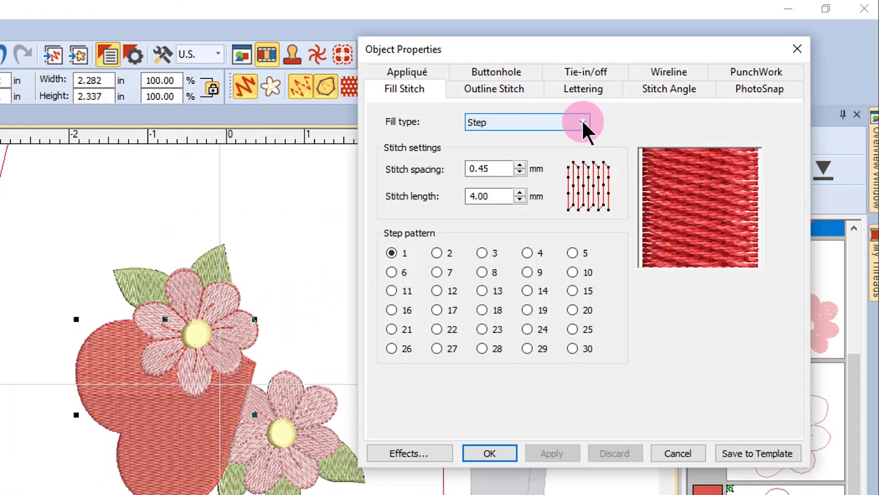
Set the heart's fill type to Blackwork Fill (pattern B0001a, 0.315 in) and apply it
click(582, 122)
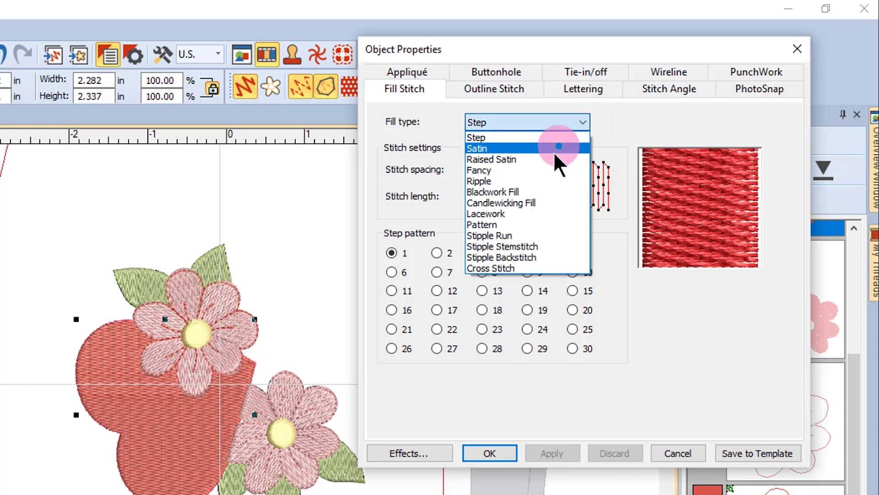
click(496, 190)
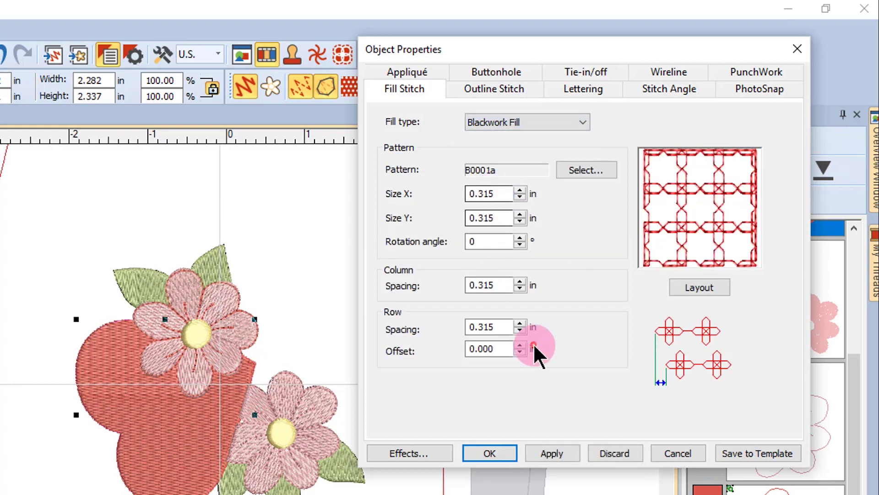
click(564, 452)
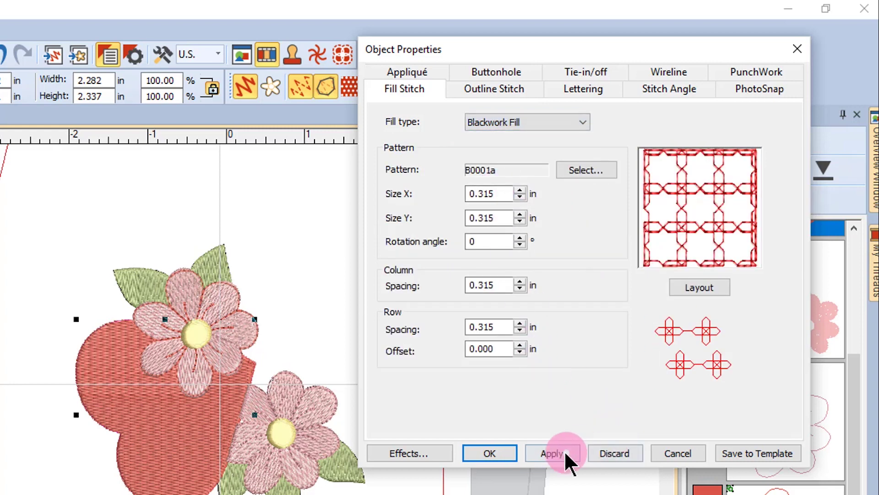
click(551, 450)
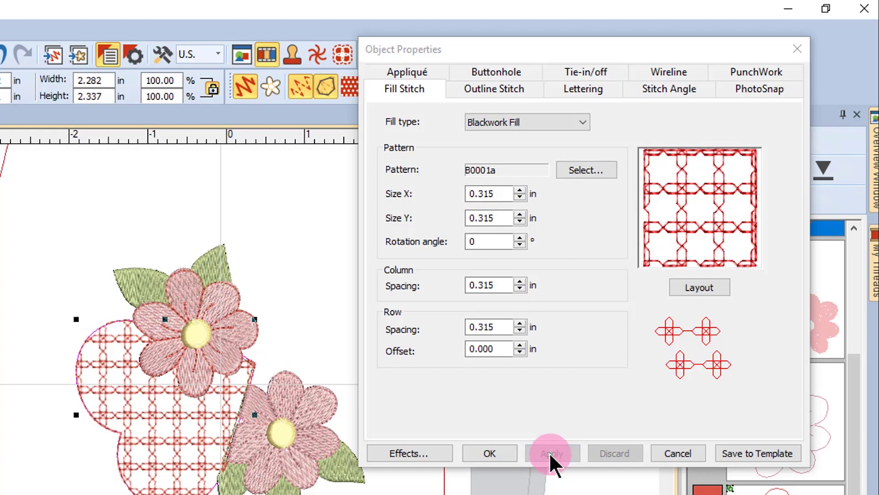
click(493, 452)
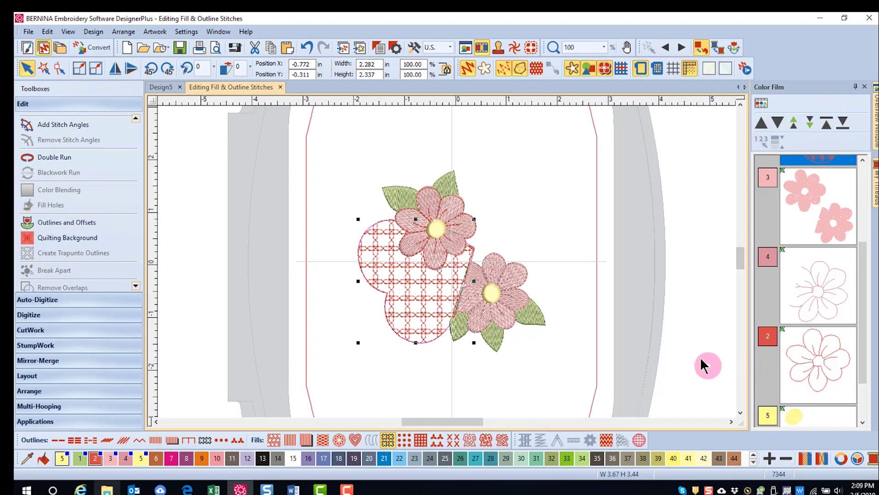
Select the top flower's outline and try outline stitches, ending on Stemstitch Outline
click(818, 382)
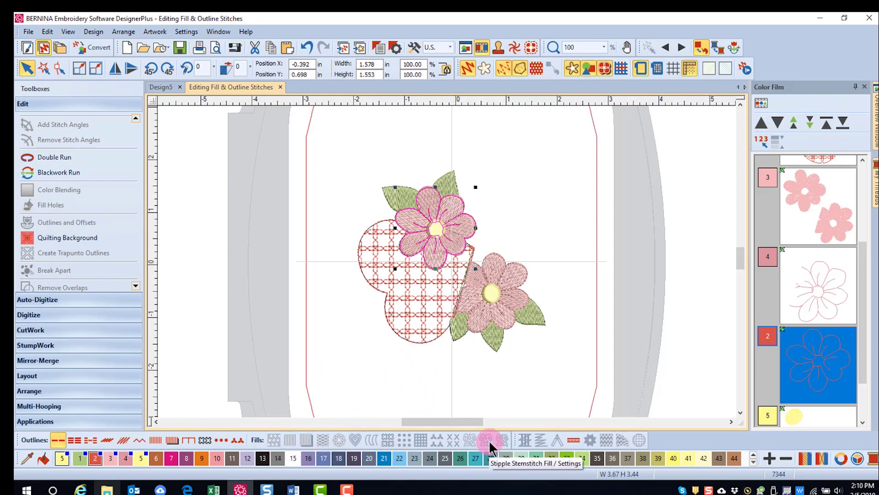
click(73, 441)
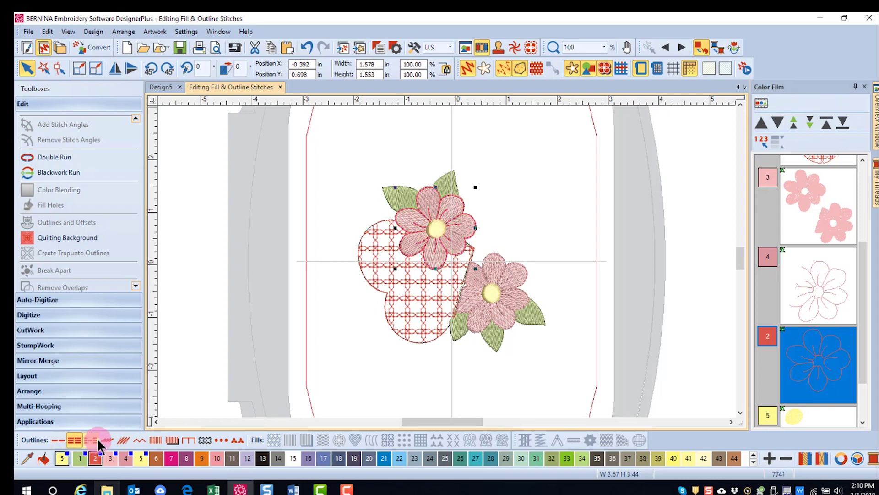
click(92, 441)
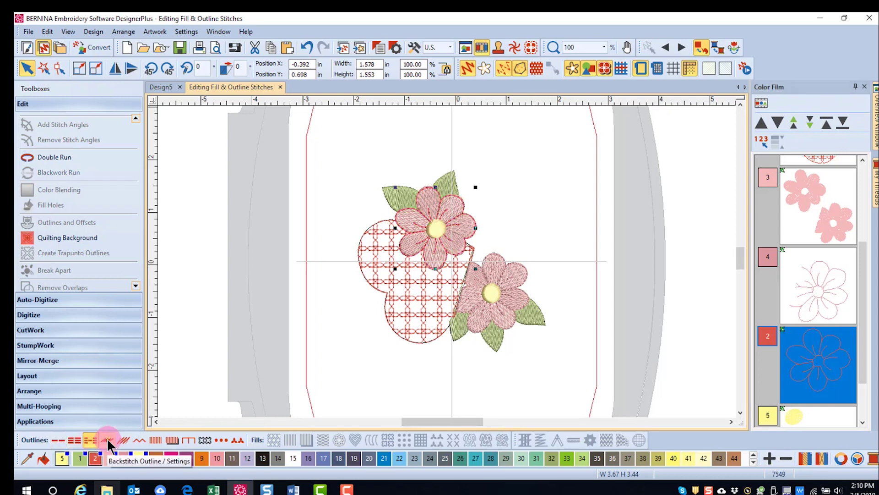
click(108, 441)
click(123, 440)
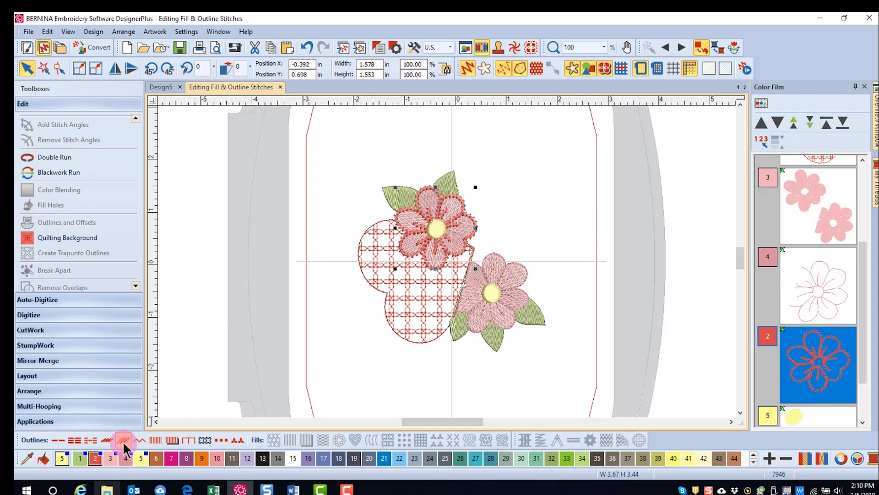
Show the outline's Stemstitch settings: 2.00 mm thickness, 1.50 mm spacing, 45°, Triple
click(379, 49)
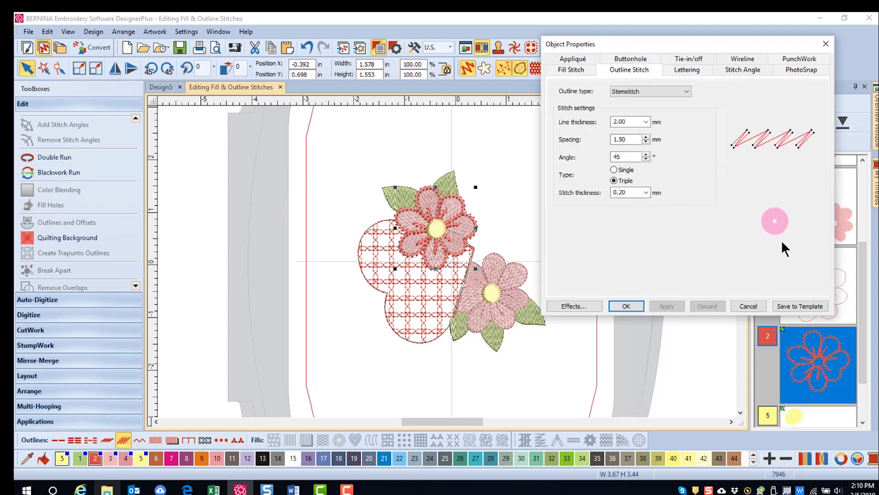